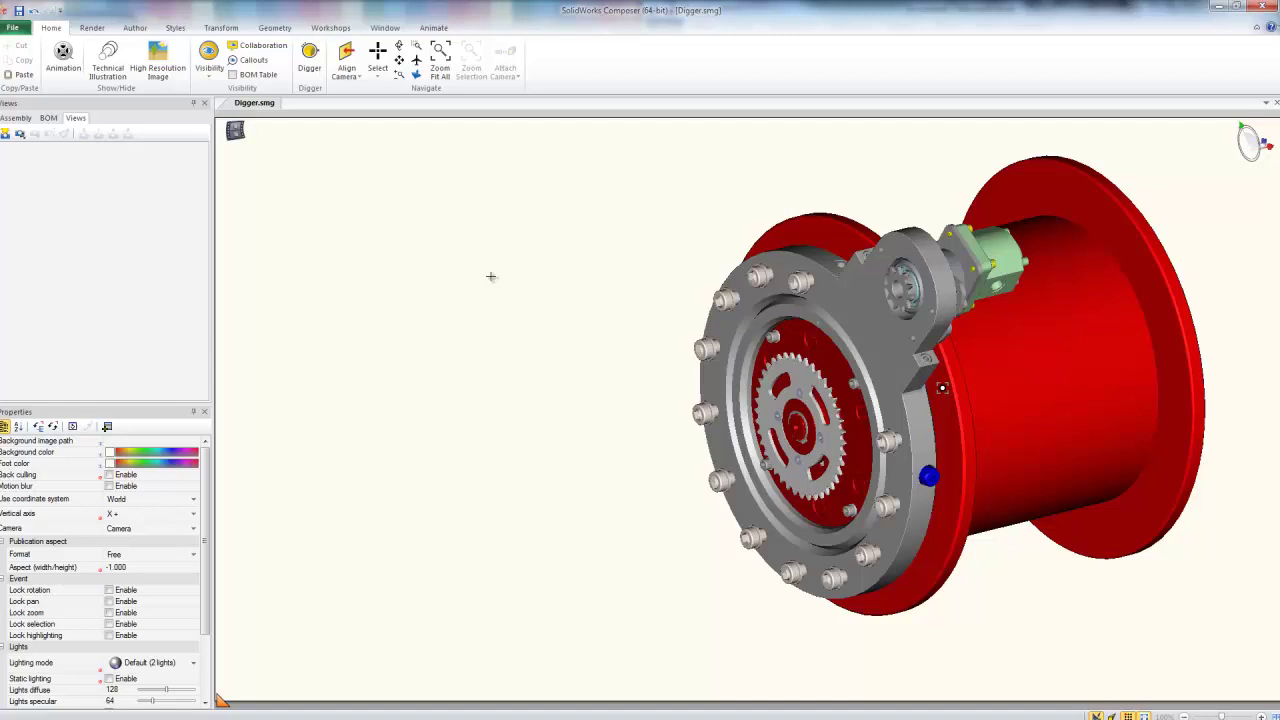
- Open the Digger lens left of the winch, resize it, and zoom out to show the sprocket and blue bolt
key("space")
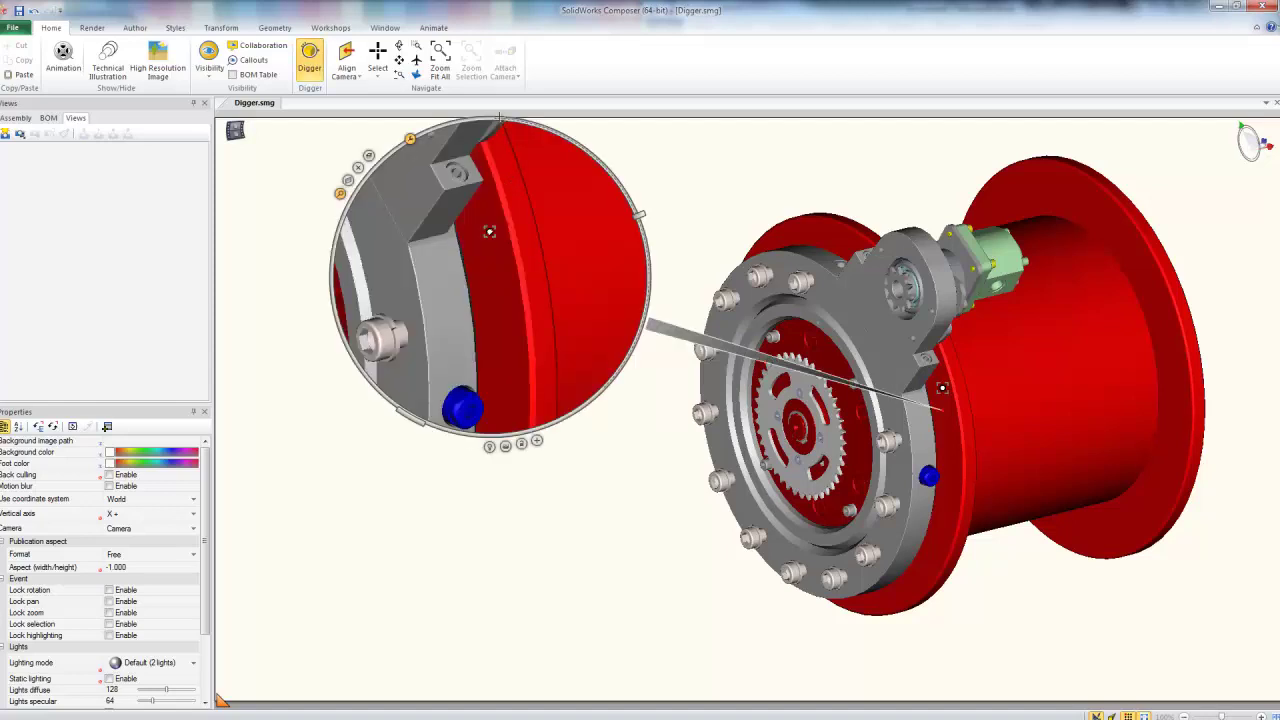
left_click_drag(499, 117, 453, 136)
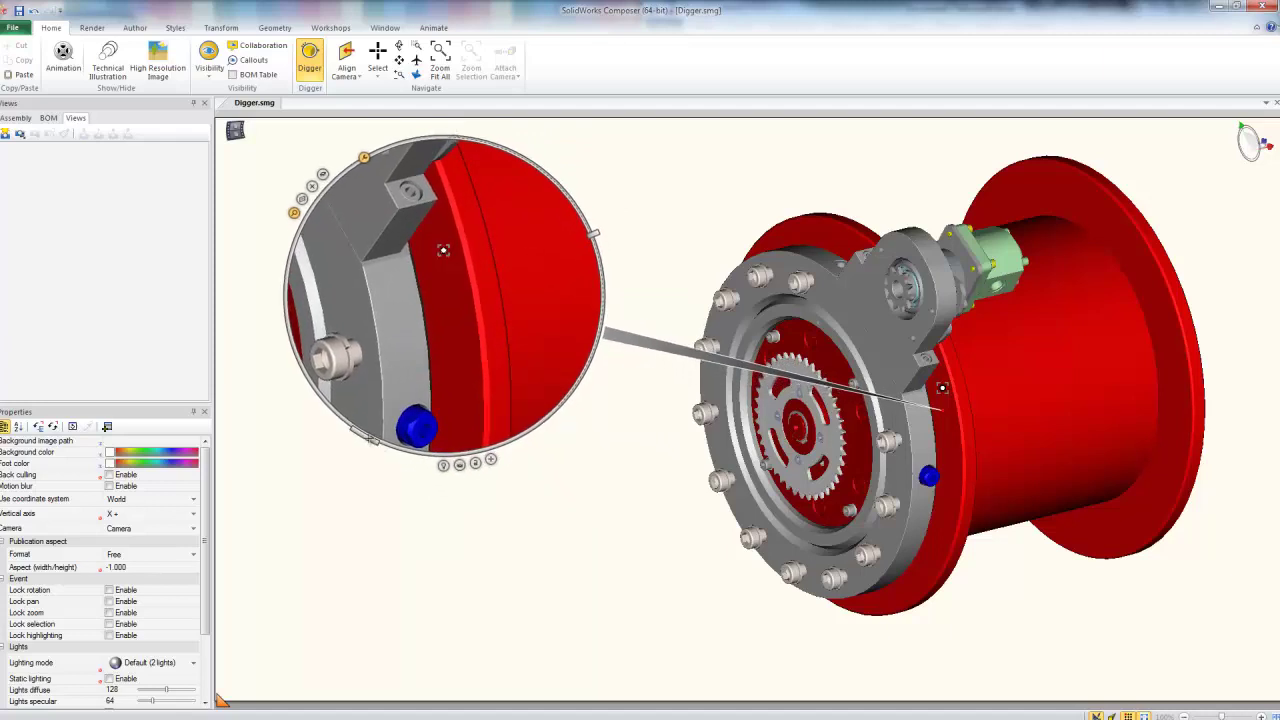
left_click_drag(365, 437, 358, 410)
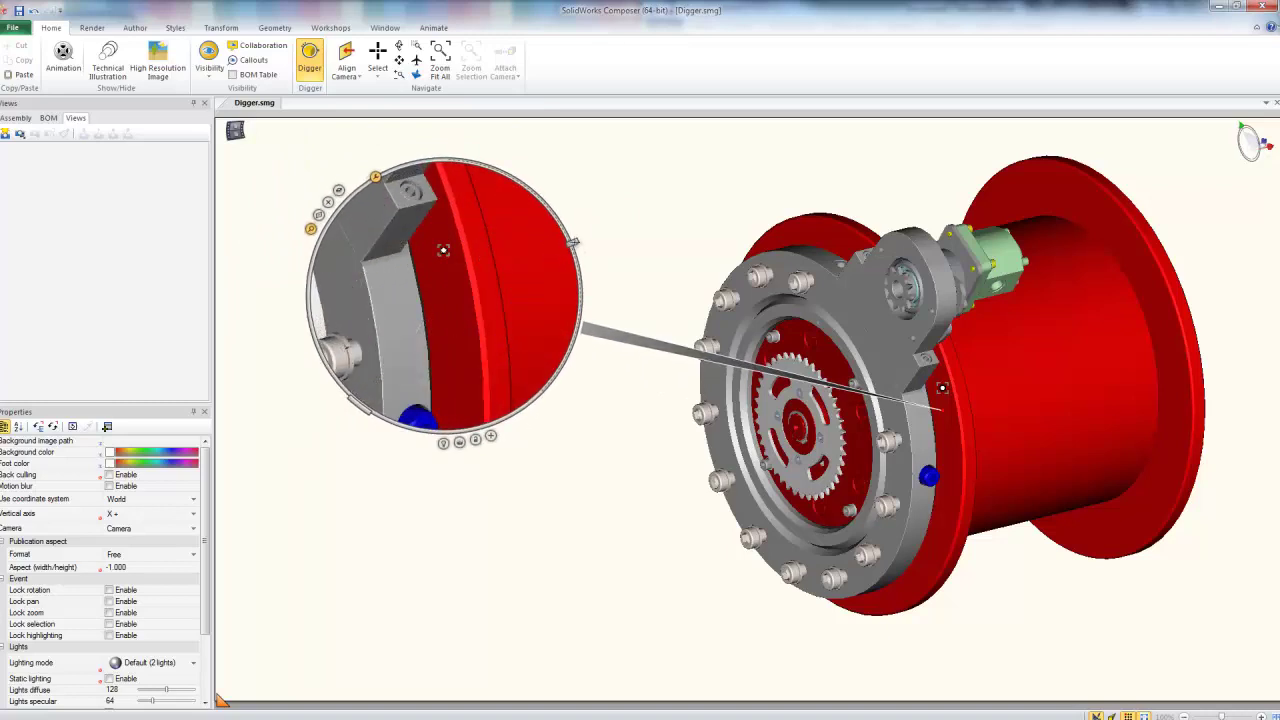
left_click_drag(573, 242, 552, 432)
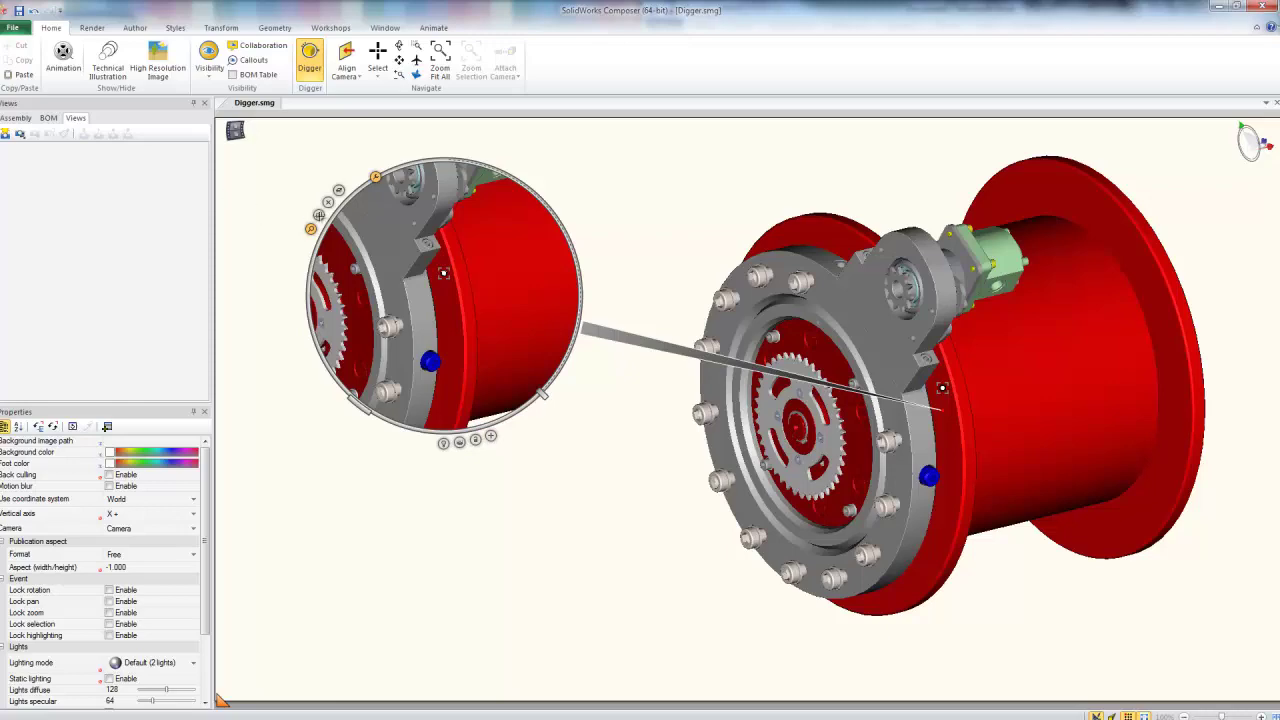
left_click_drag(543, 394, 566, 298)
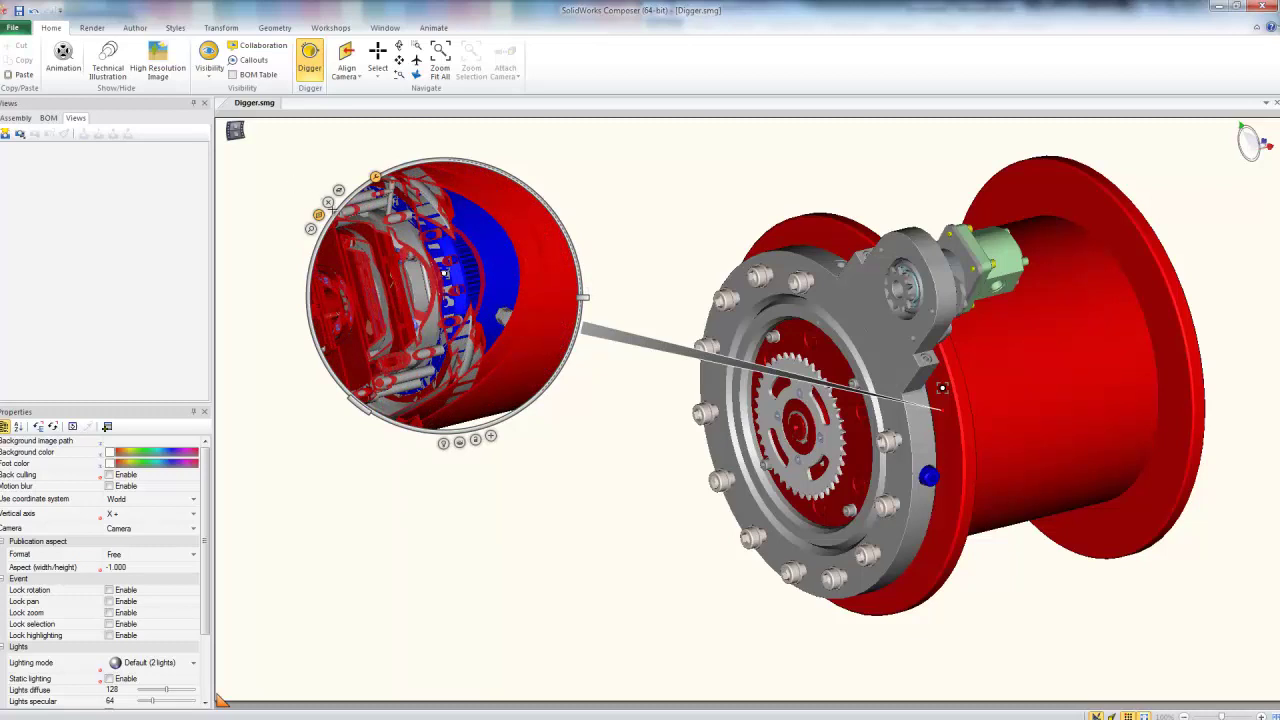
left_click(318, 214)
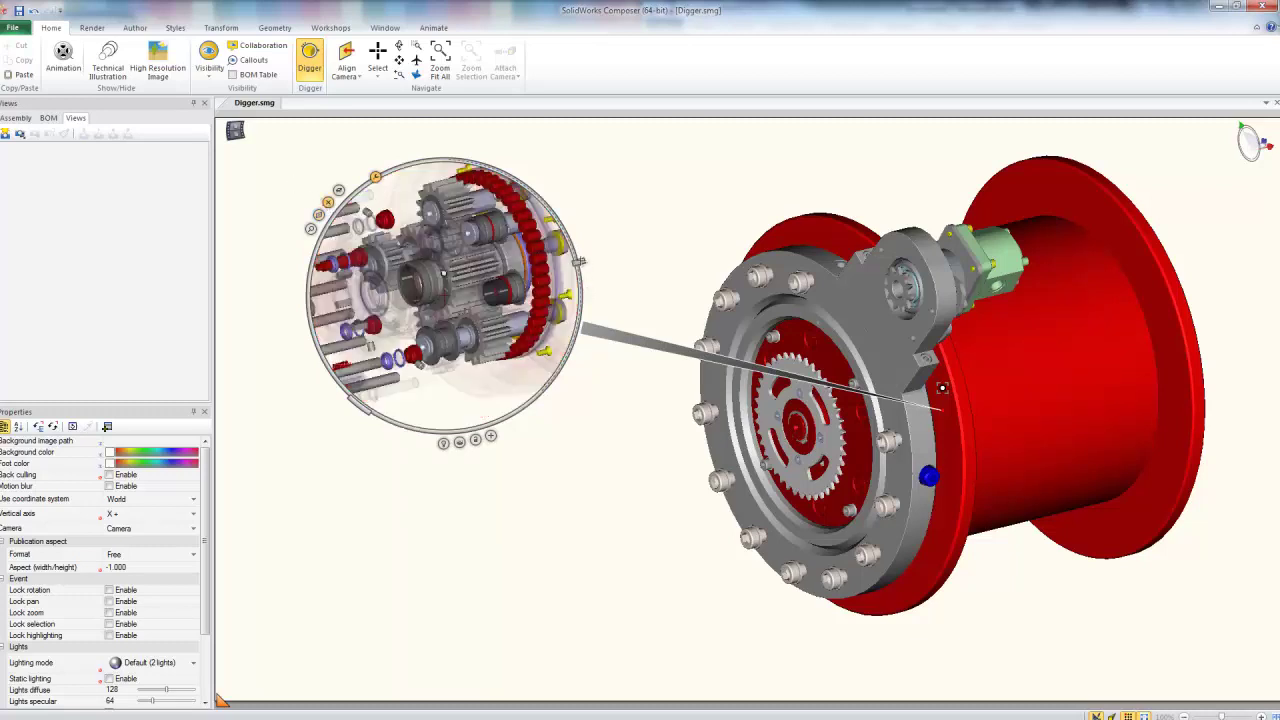
left_click_drag(580, 262, 538, 241)
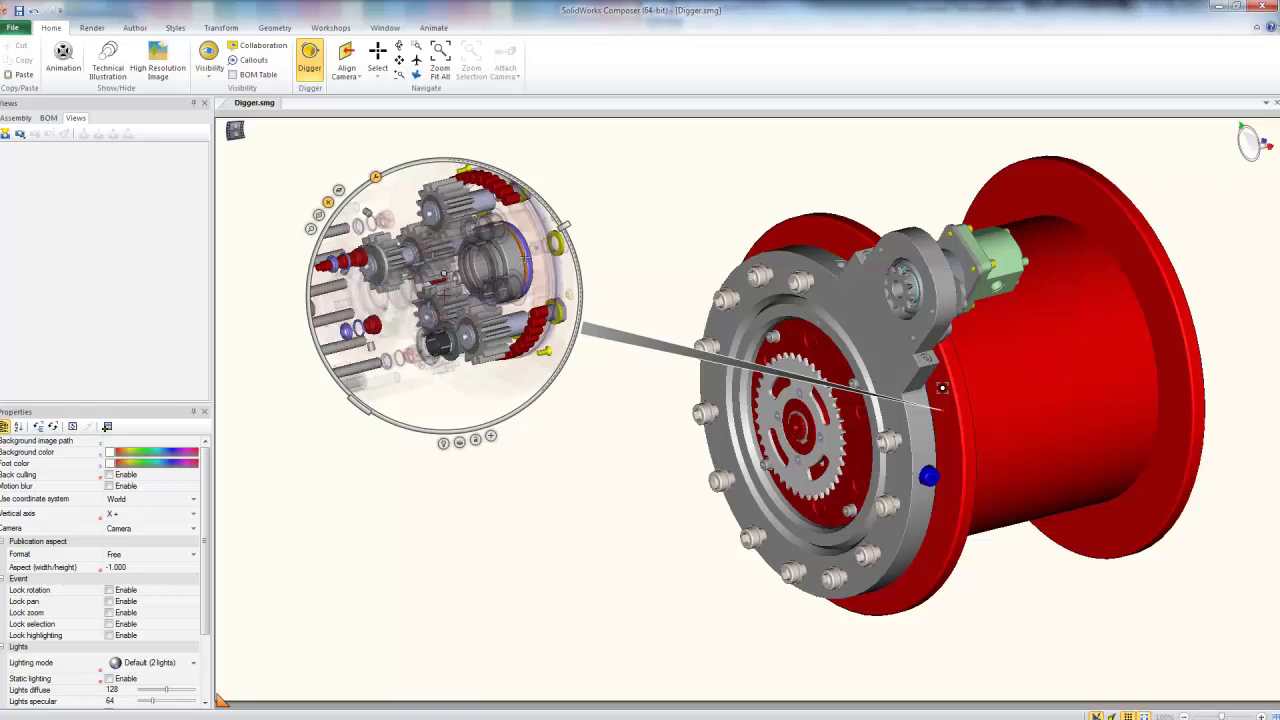
left_click(339, 190)
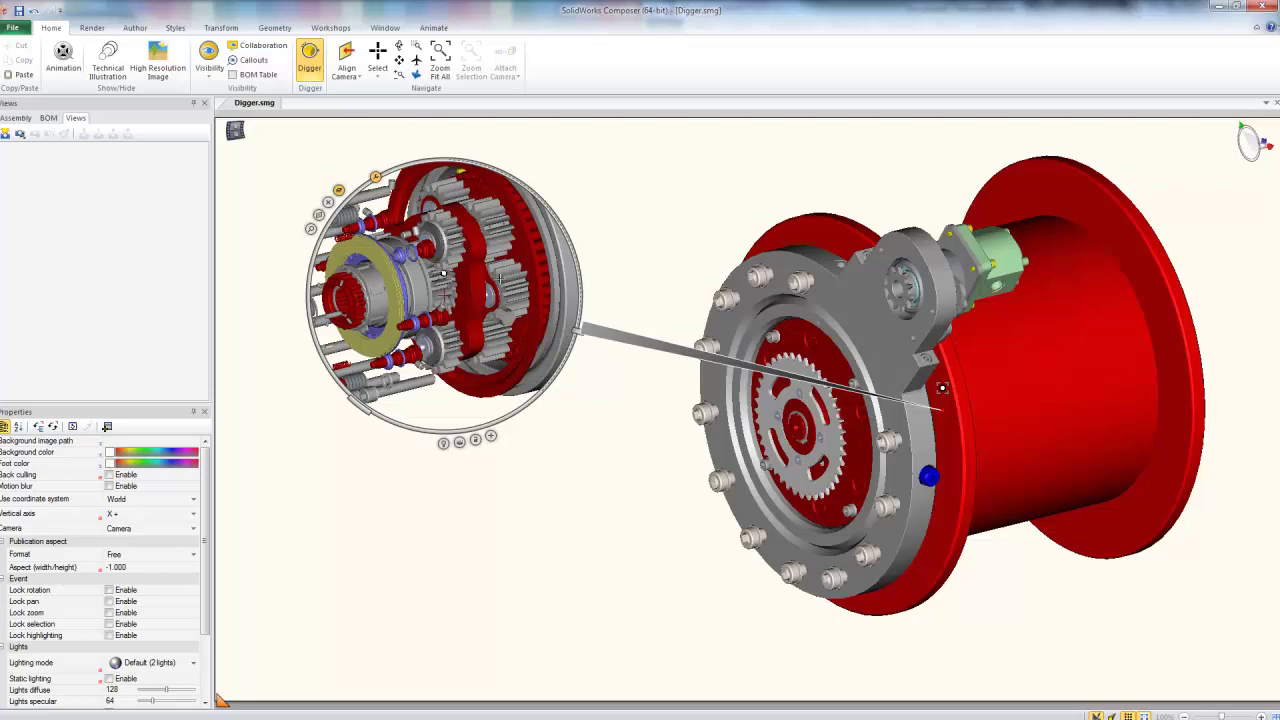
left_click(310, 229)
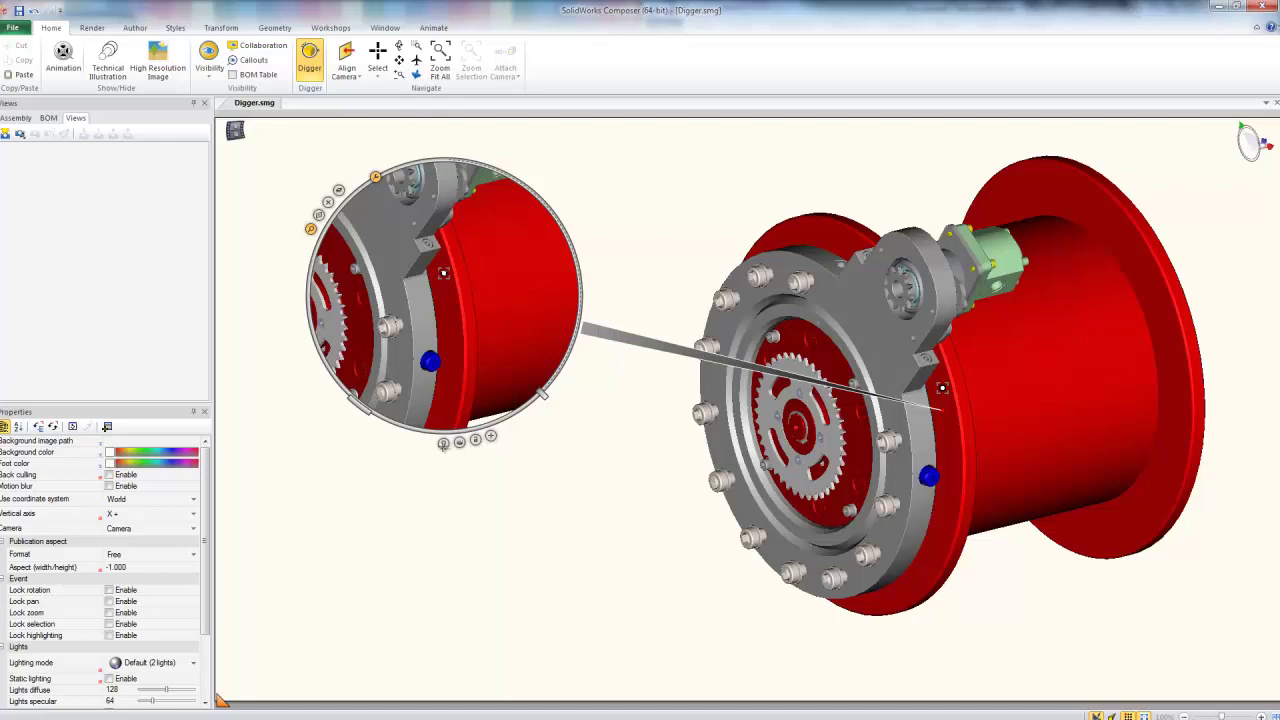
- Light the Digger with its spotlight, aim it at the hub, and render a high-resolution detail image
left_click(443, 443)
mouse_move(491, 437)
left_mouse_down()
mouse_move(674, 491)
mouse_move(723, 460)
mouse_move(828, 436)
mouse_move(850, 447)
mouse_move(815, 415)
mouse_move(945, 288)
left_mouse_up()
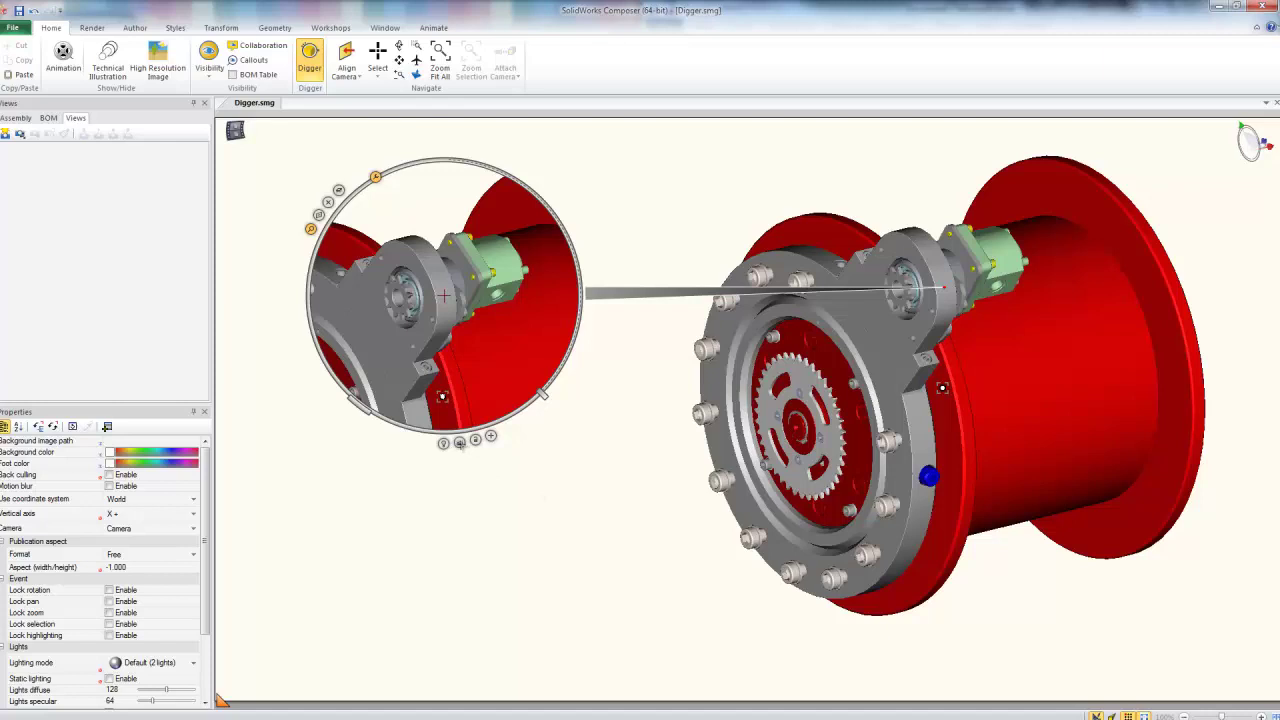
left_click(459, 443)
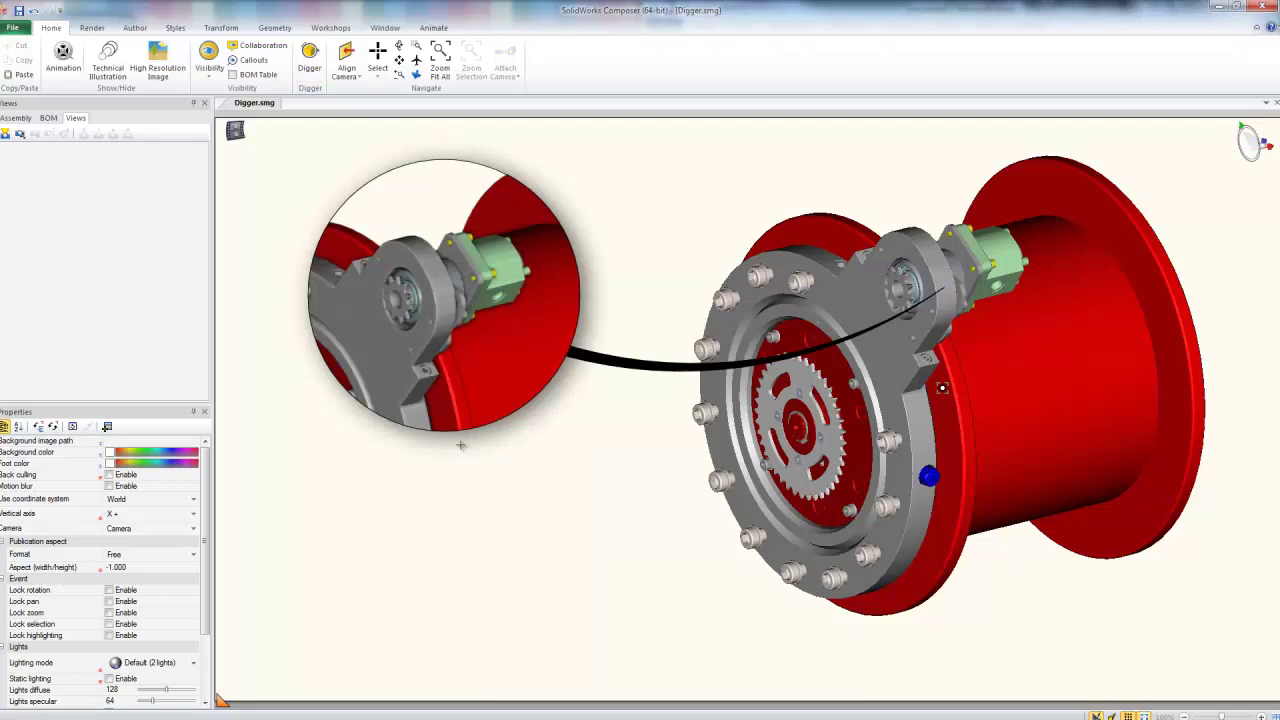
- Restyle the detail image's leader as a light blue-grey gradient tooltip
left_click(465, 322)
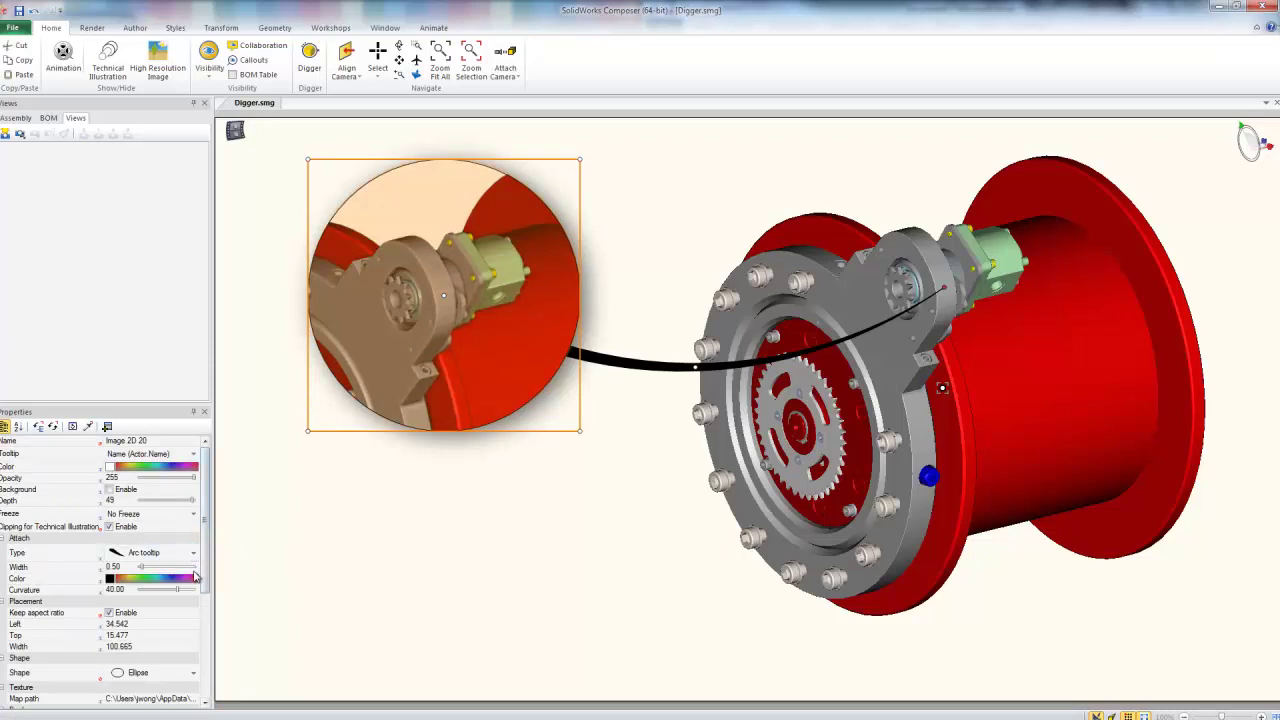
left_click(191, 558)
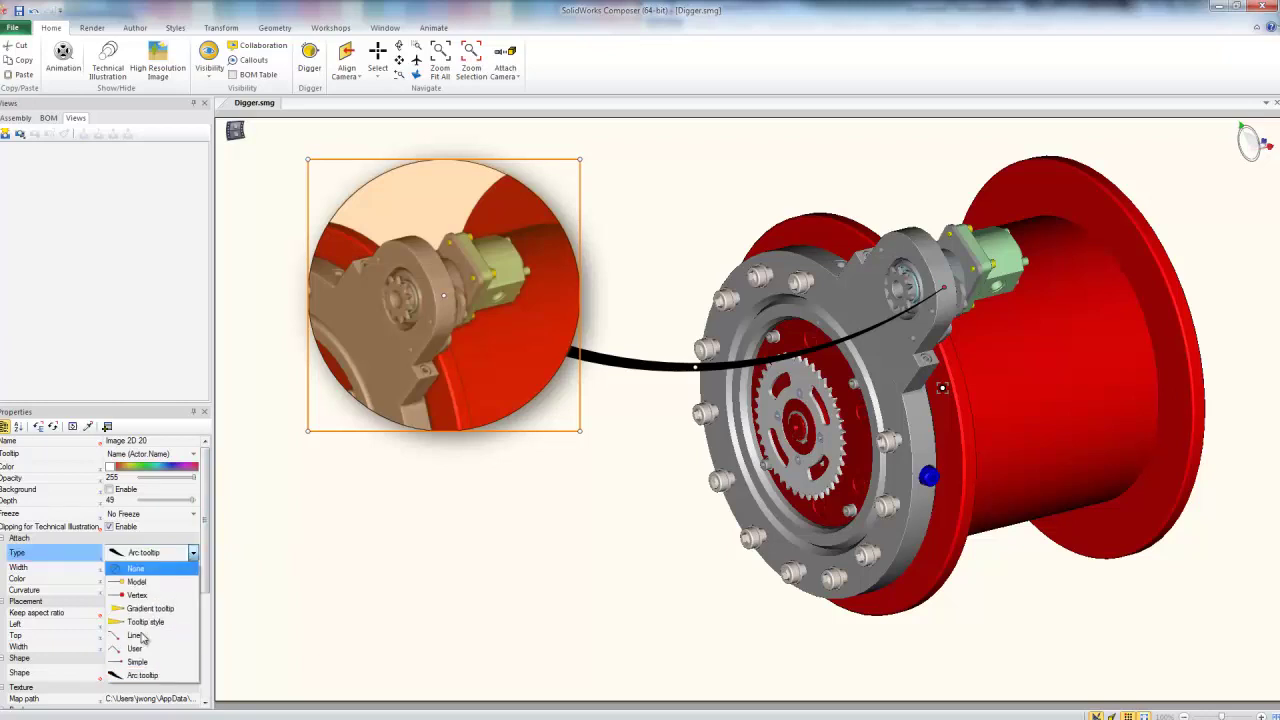
left_click(146, 624)
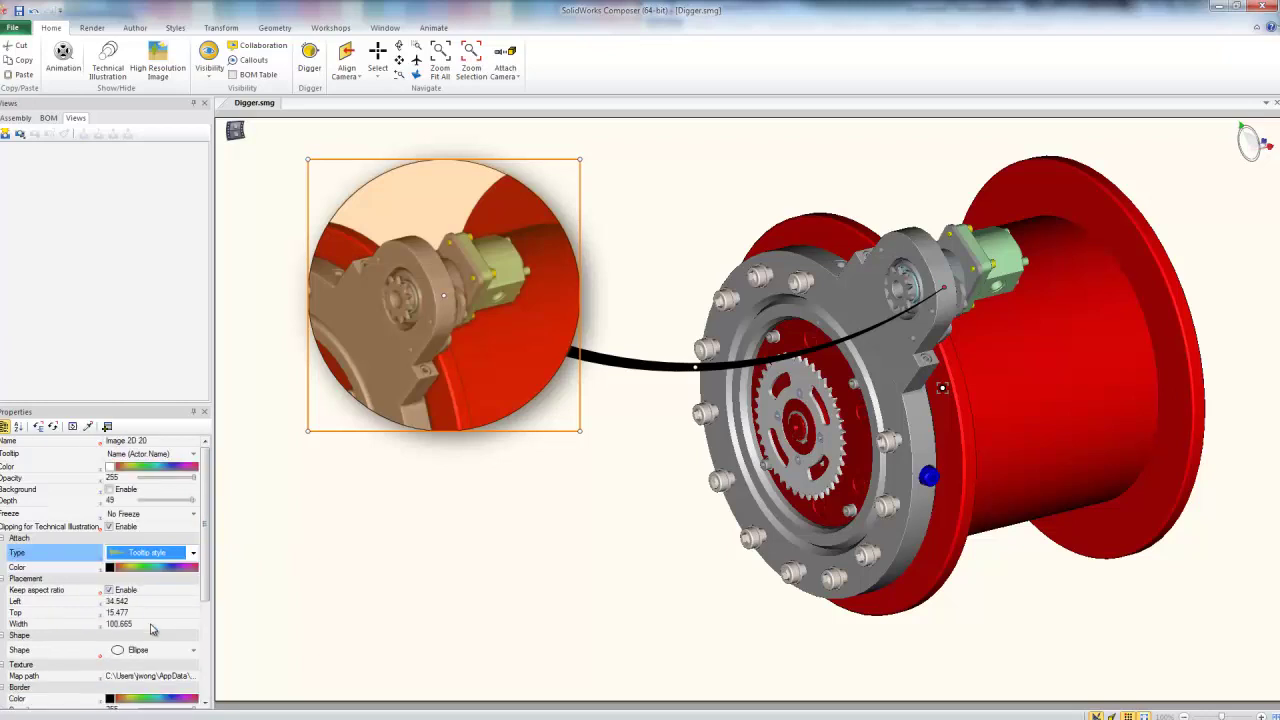
left_click(193, 554)
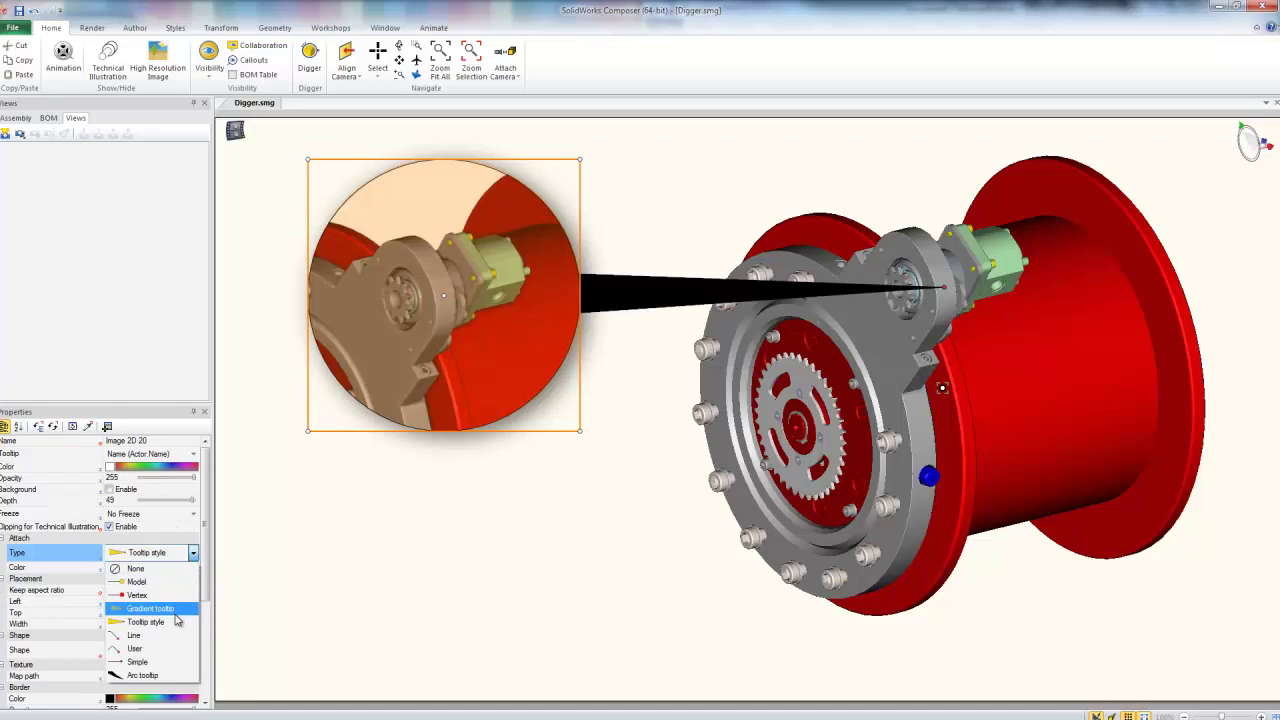
left_click(150, 590)
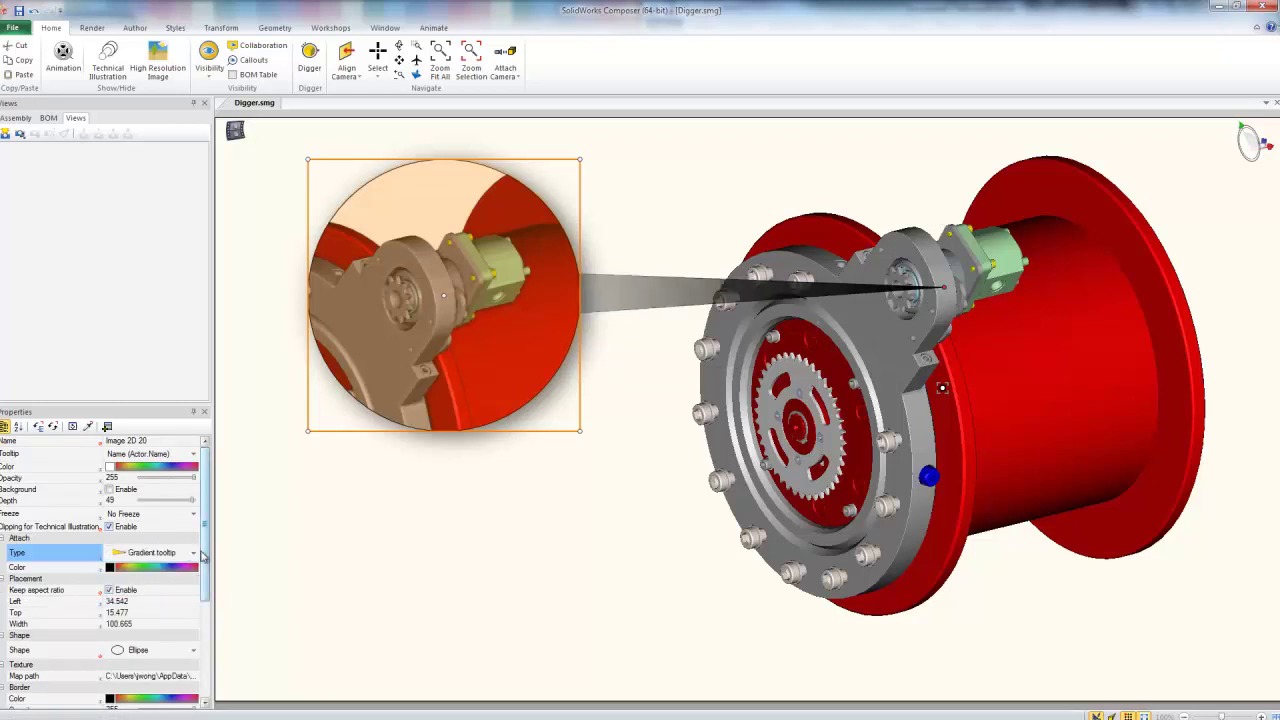
left_click_drag(124, 561, 178, 566)
- Give the detail image a rhombus frame, then reselect the diamond callout
left_click(160, 650)
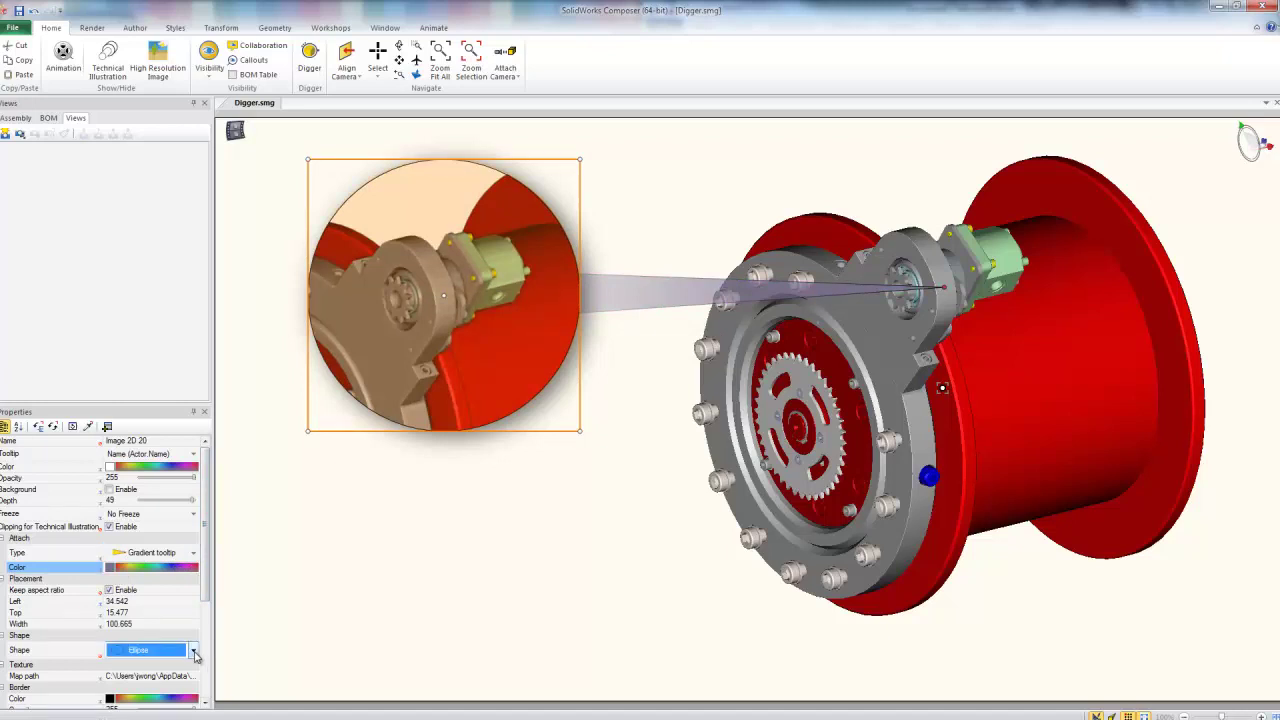
left_click(157, 637)
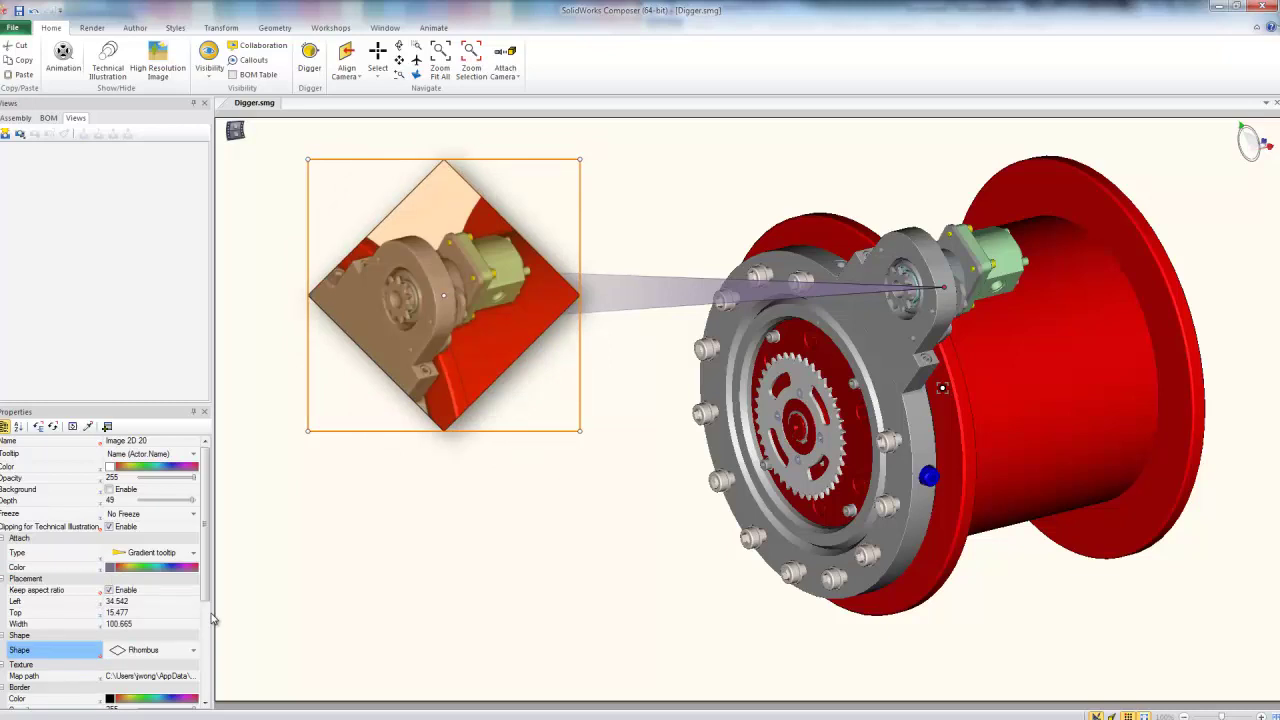
left_click(482, 400)
left_click(455, 333)
- Delete the diamond image callout and open a new magnifier lens left of the winch
key("Delete")
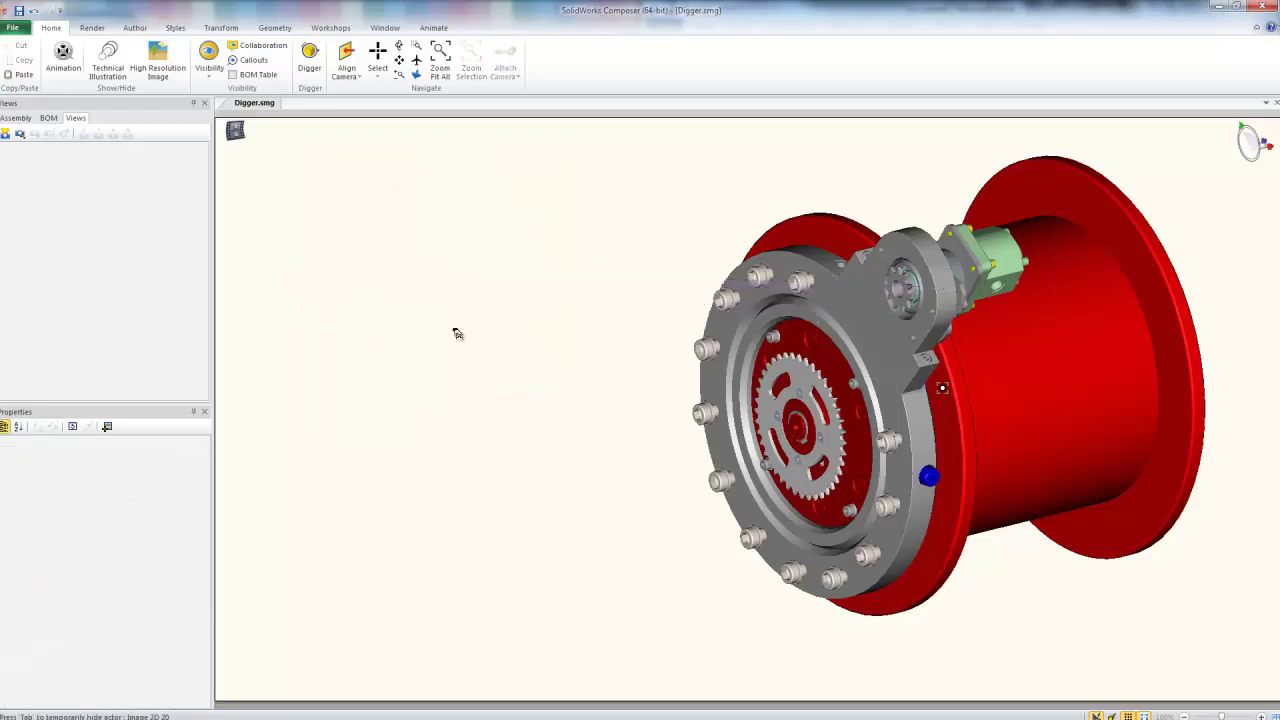
key("space")
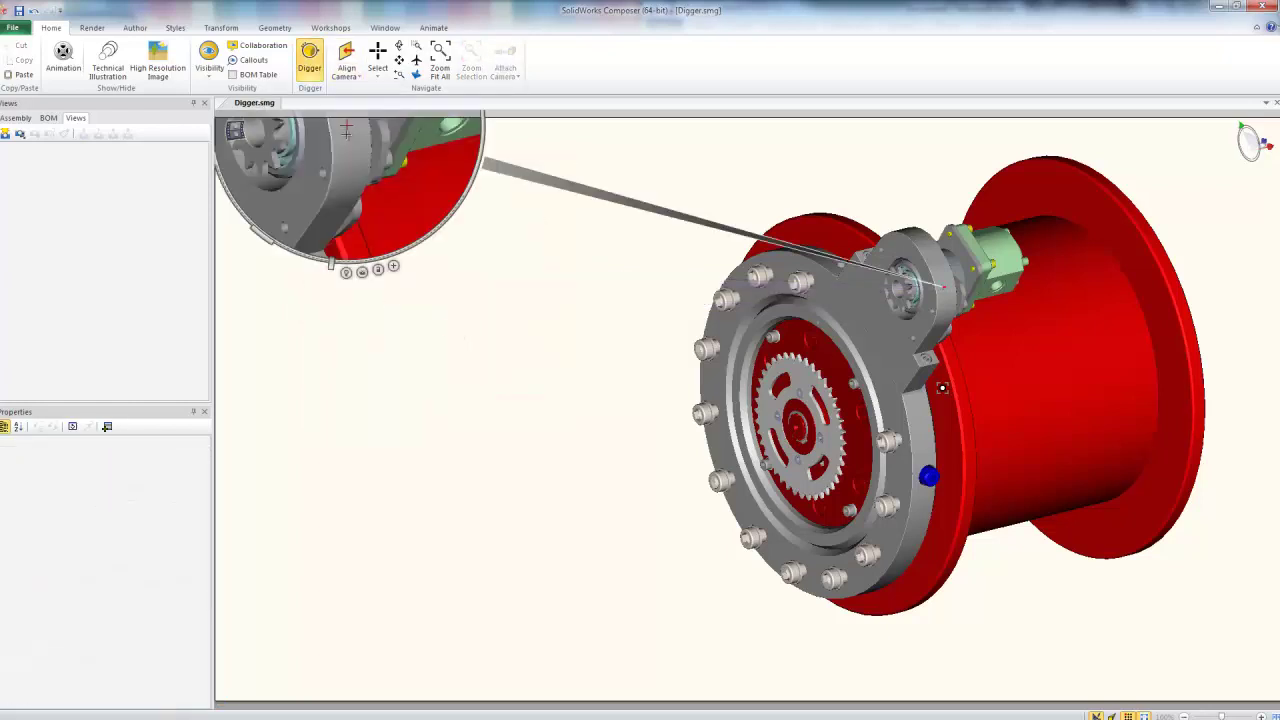
left_click_drag(440, 227, 552, 410)
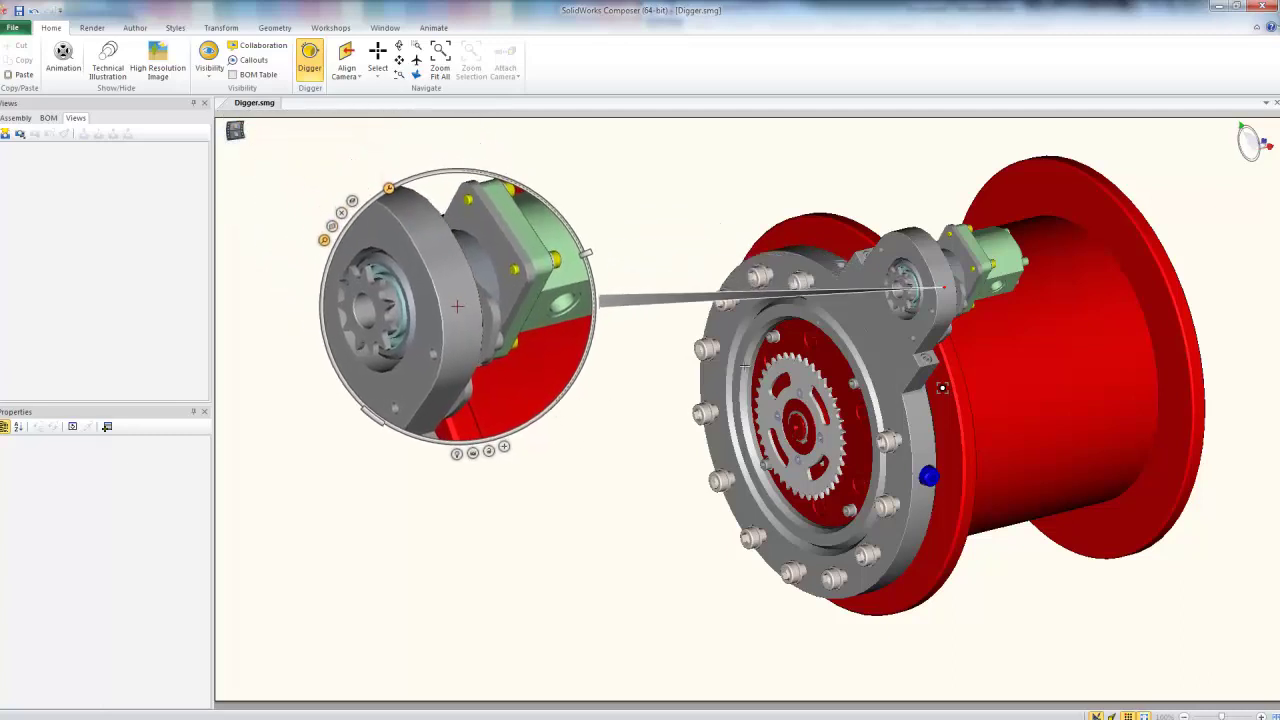
- Rotate the lens view and zoom in closely on the gear and green motor
left_click(504, 447)
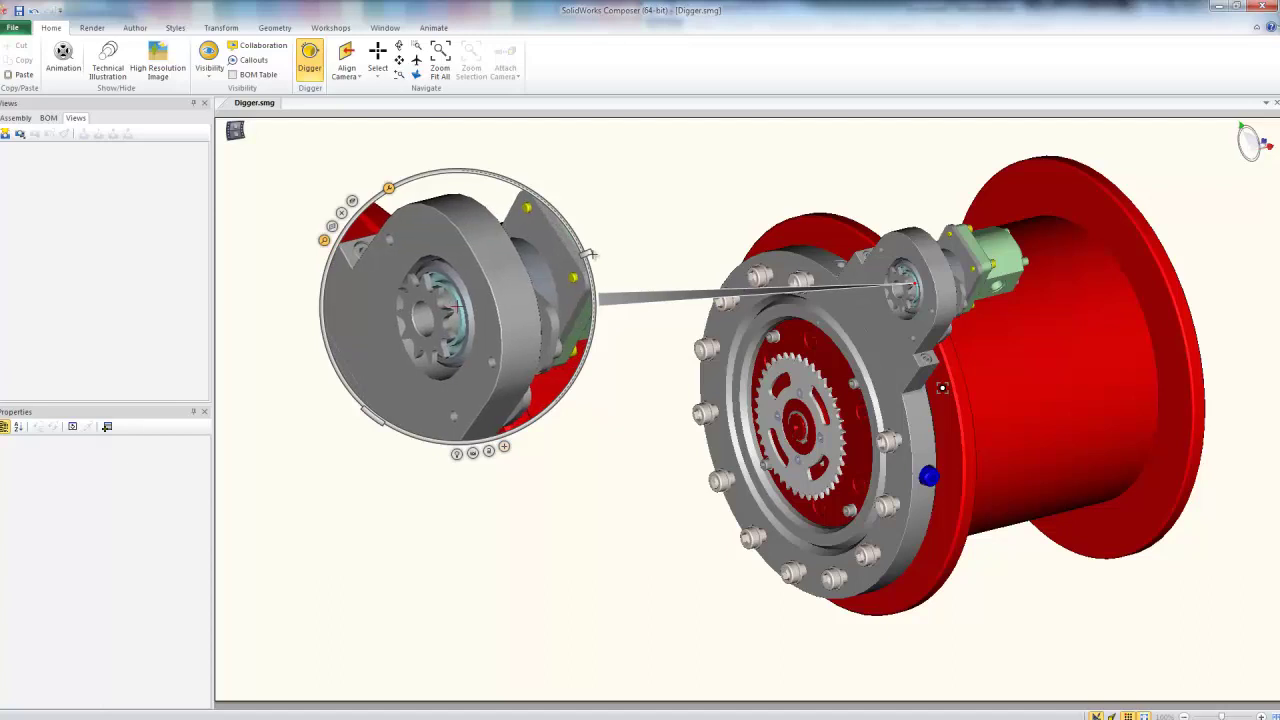
left_click_drag(588, 252, 596, 318)
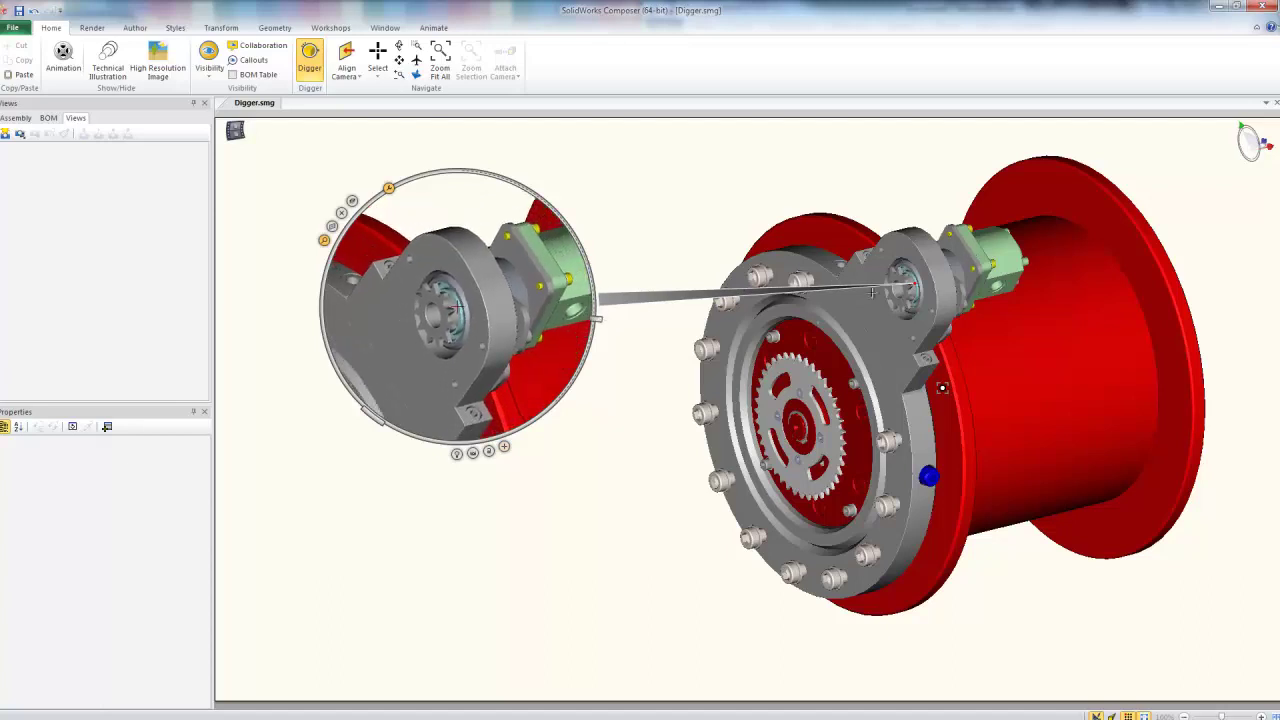
left_click(504, 447)
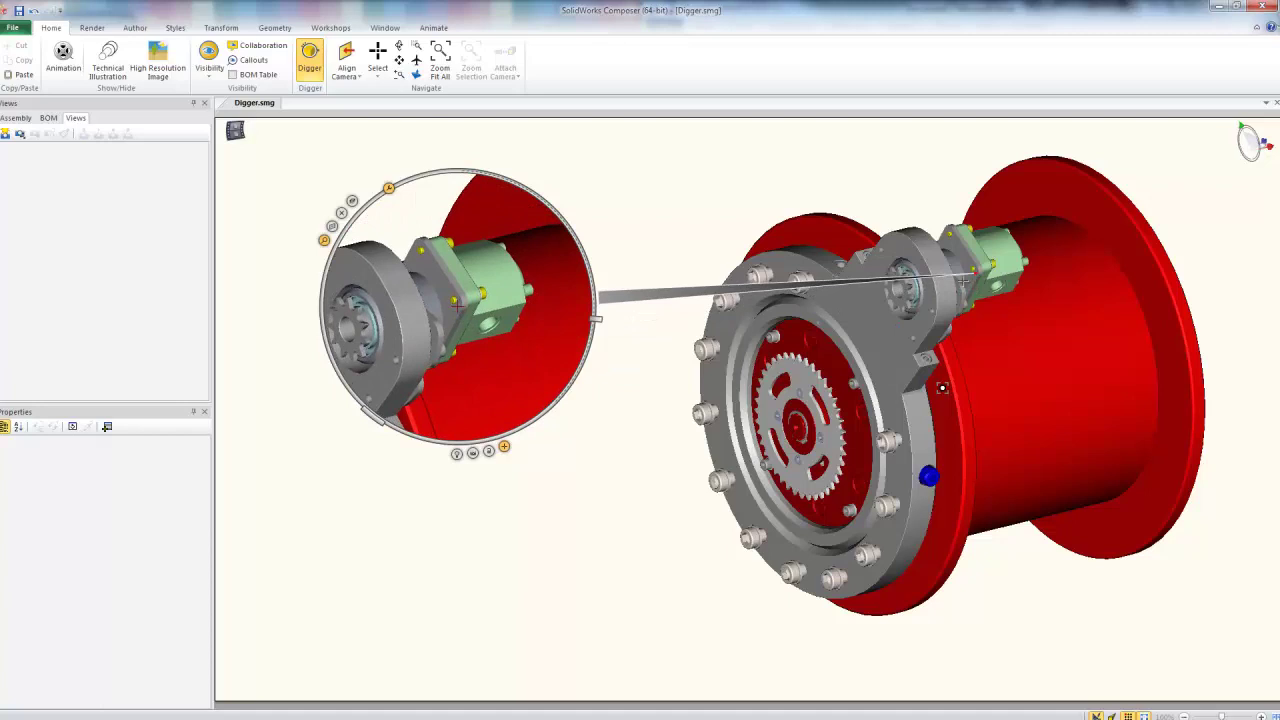
left_click(504, 447)
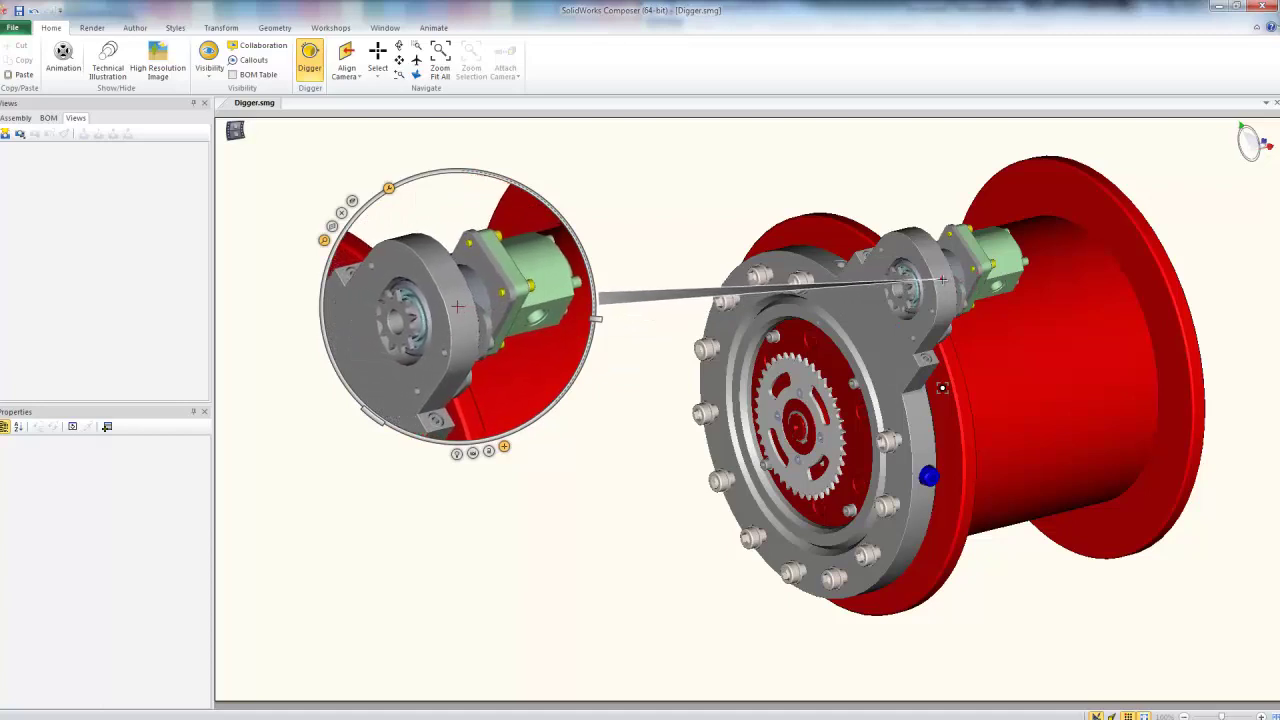
left_click(504, 447)
left_click(504, 447)
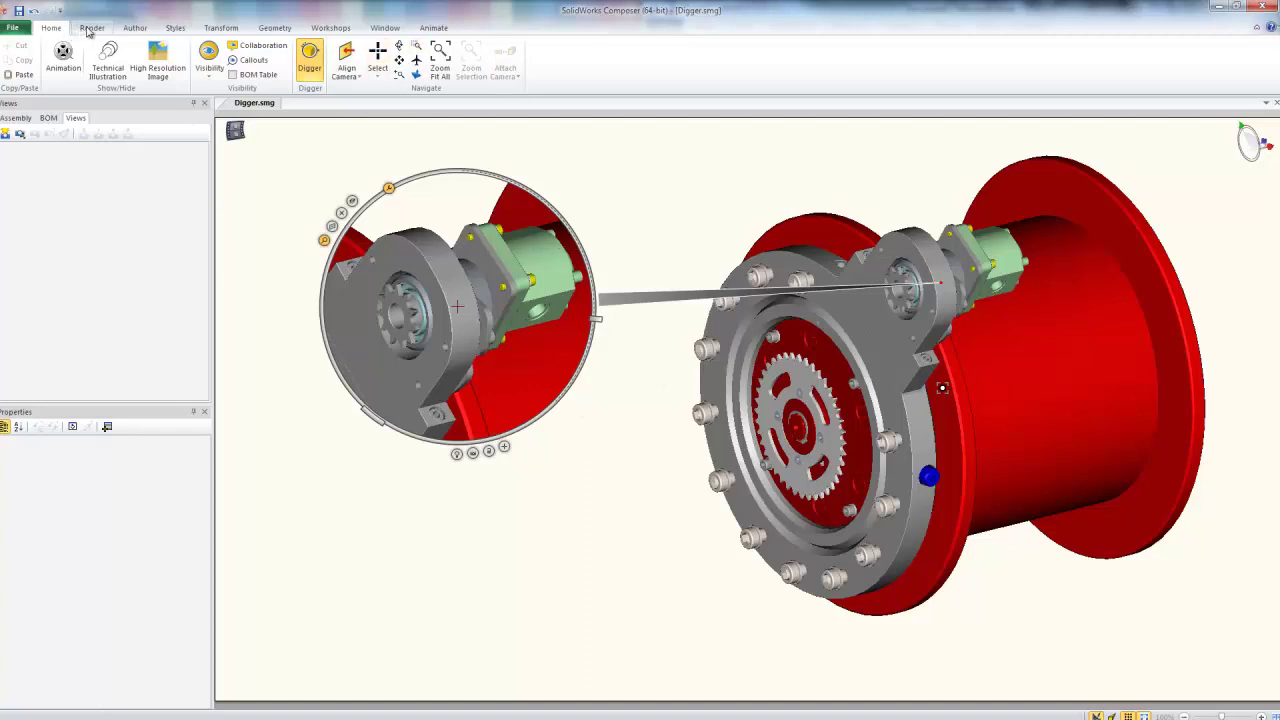
- Switch the render mode to Silhouette and capture the lens view as a circular 2D detail image
left_click(92, 28)
left_click(16, 80)
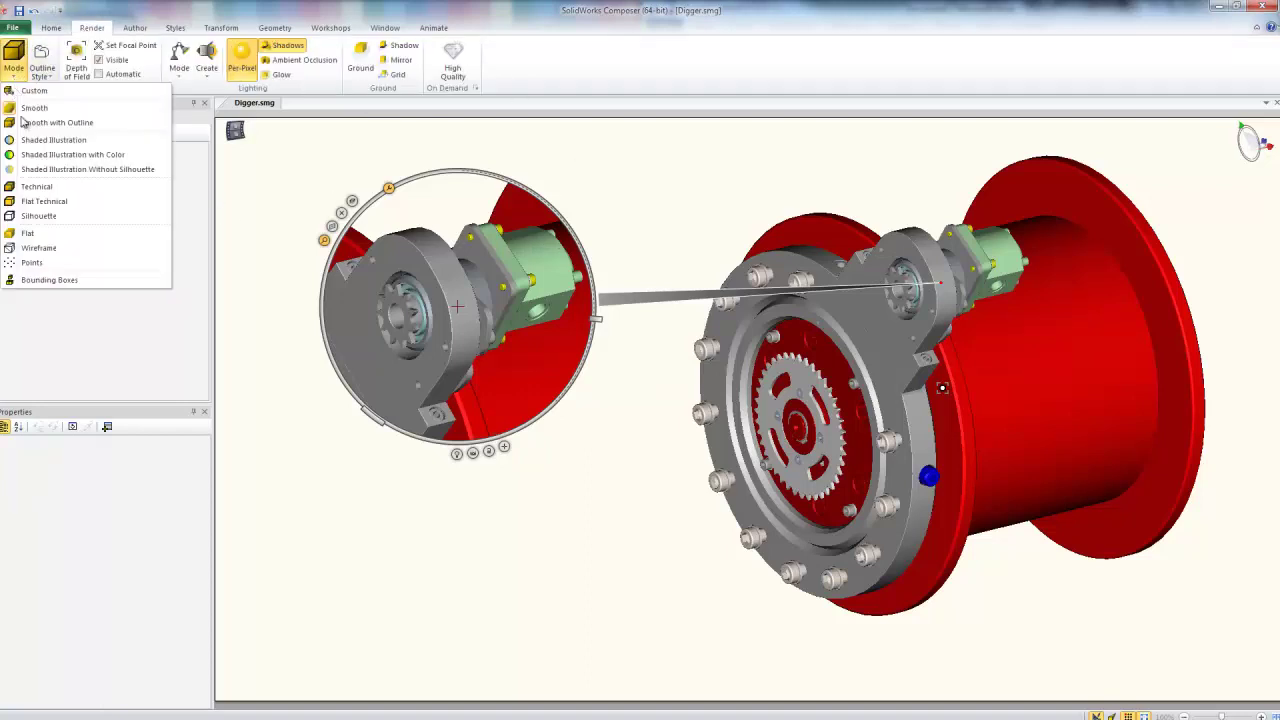
left_click(58, 218)
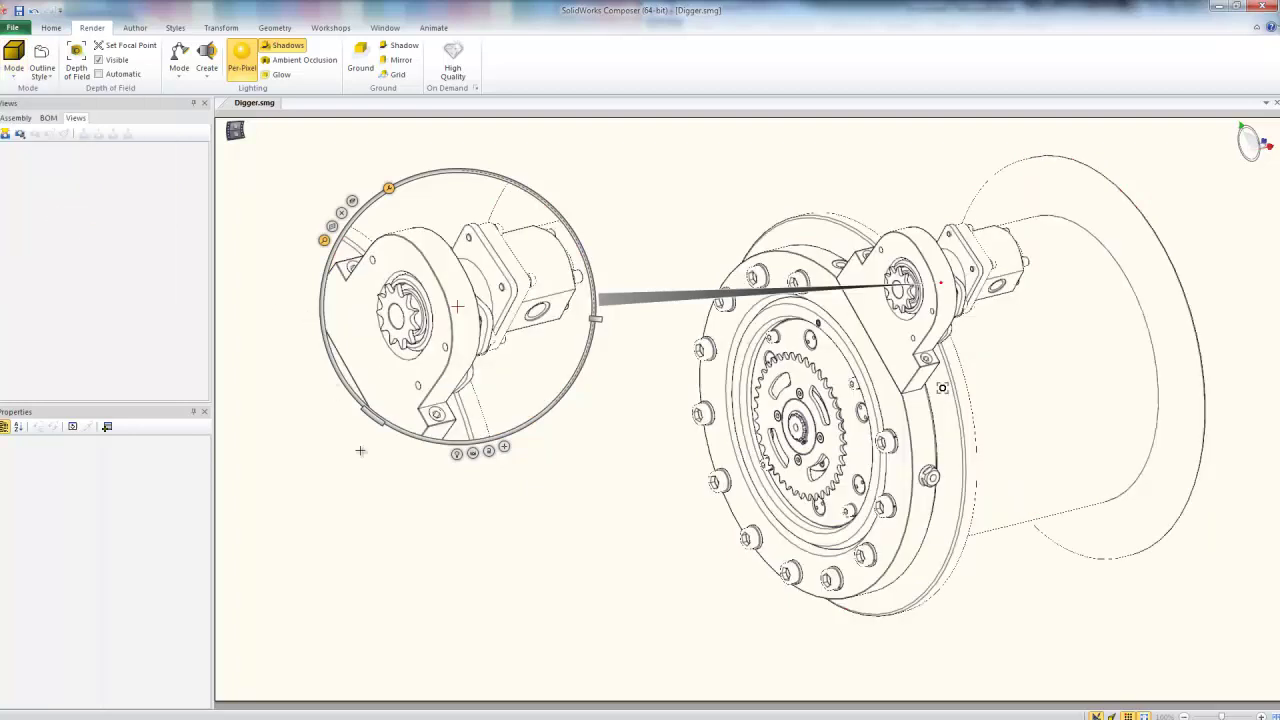
left_click(474, 454)
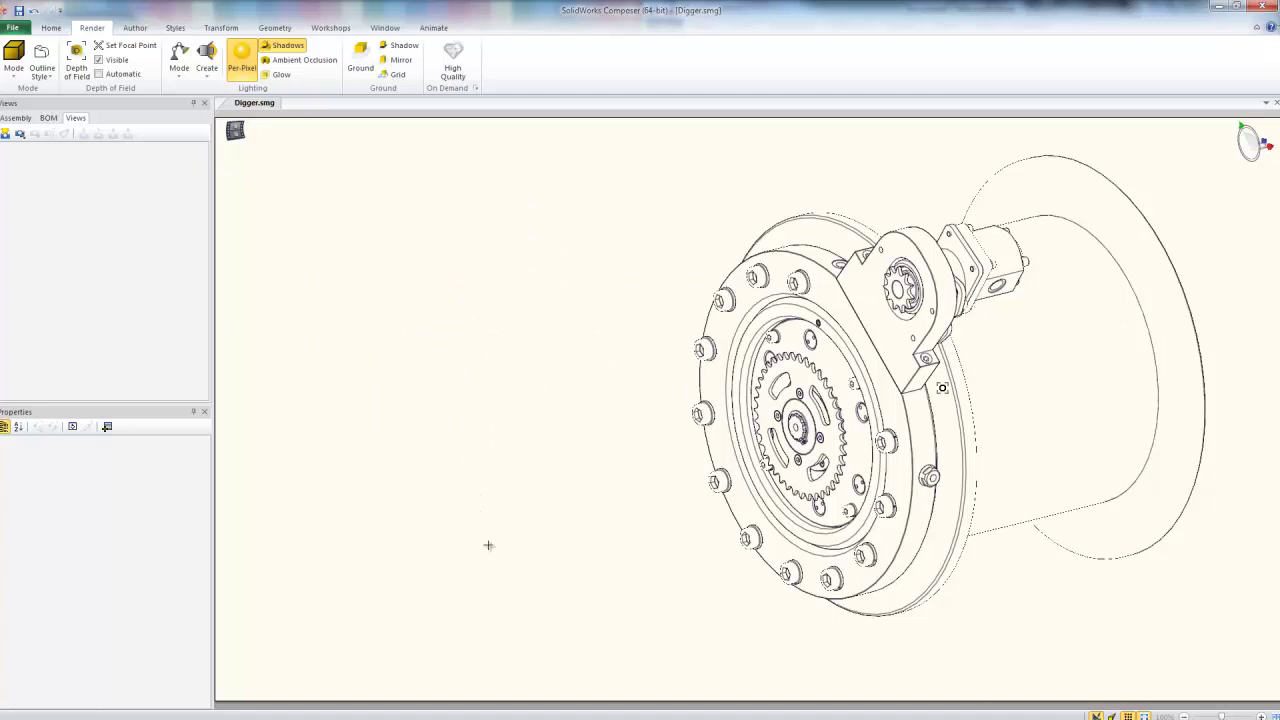
key("space")
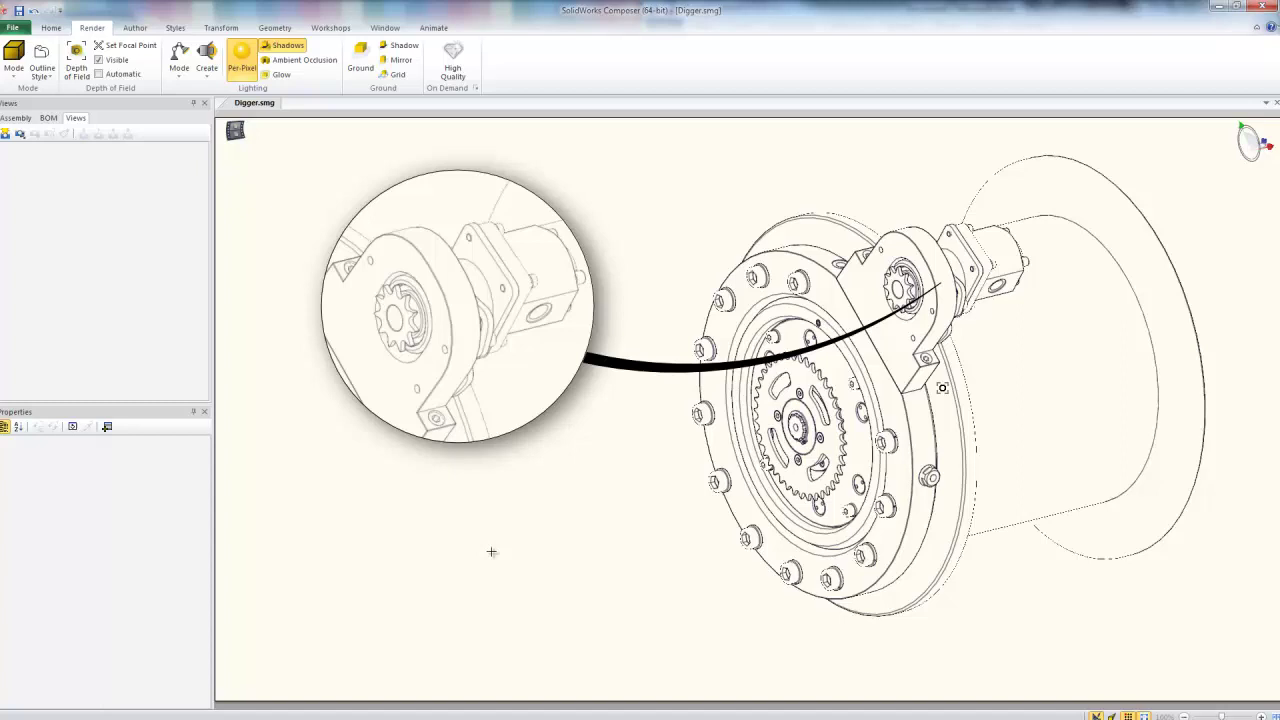
- Set the render mode back to Smooth, then open and dismiss a second magnifier lens
left_click(15, 68)
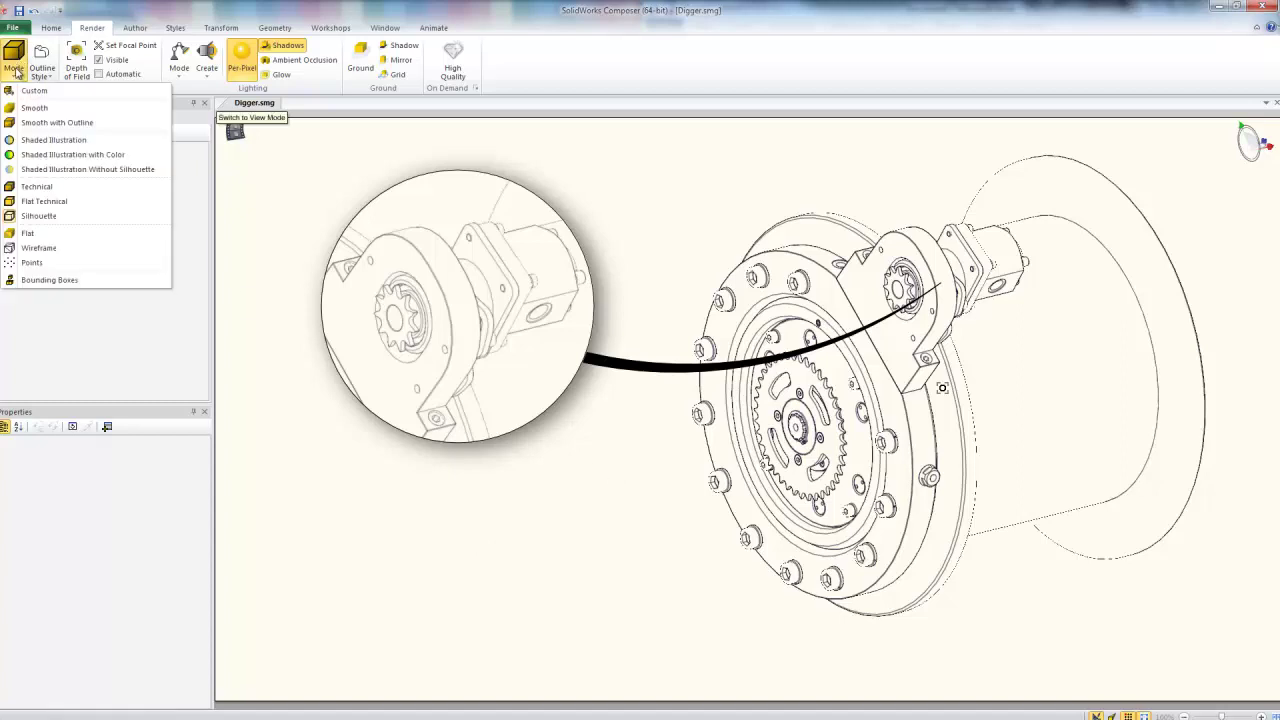
left_click(34, 107)
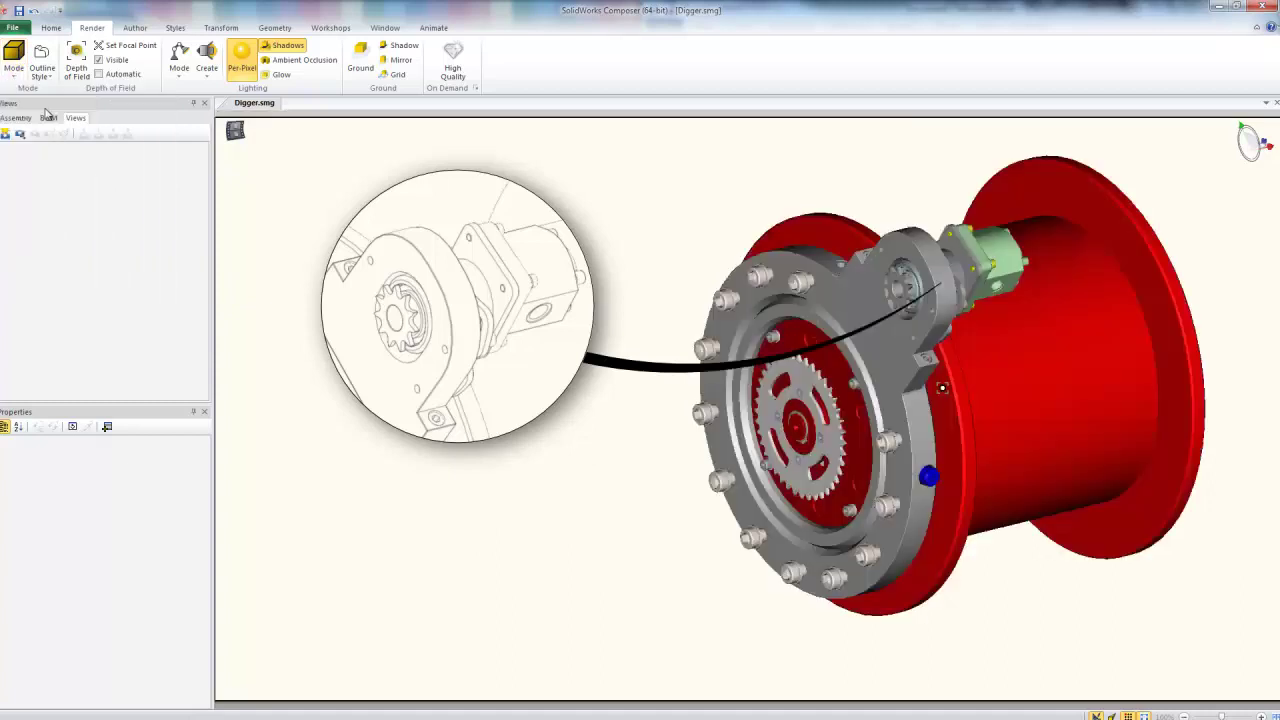
left_click(493, 458)
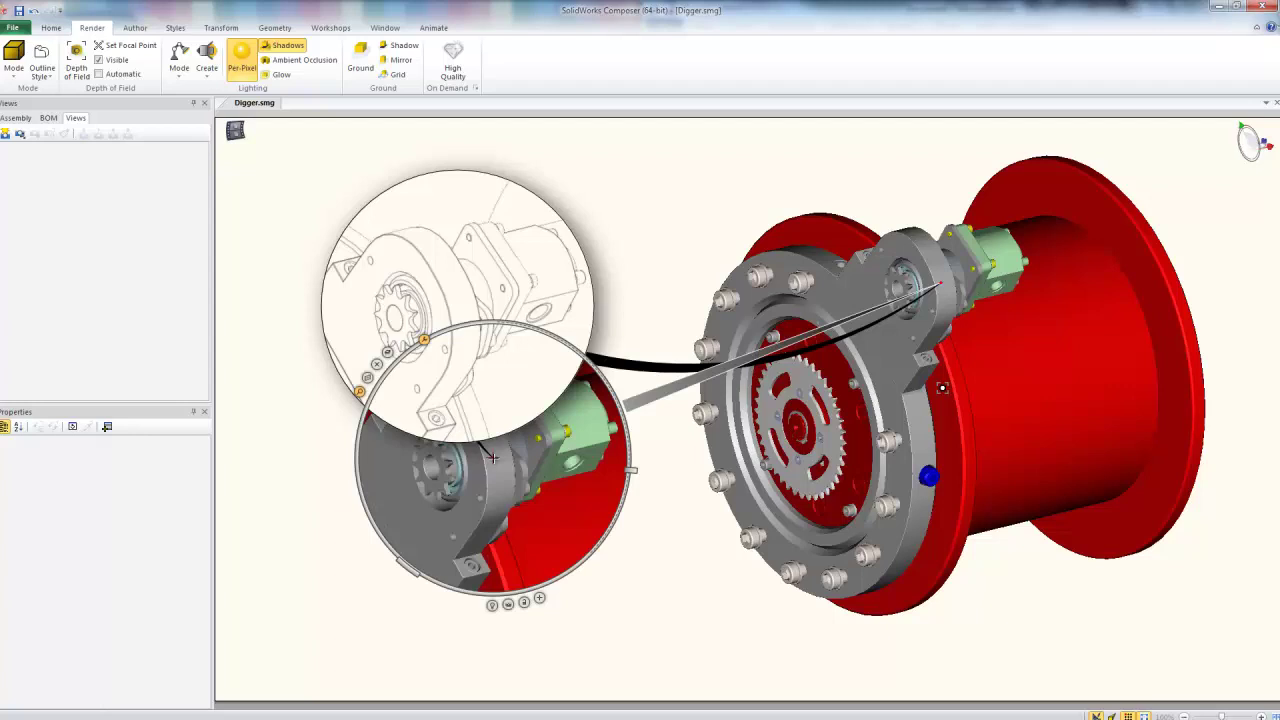
key("ctrl+z")
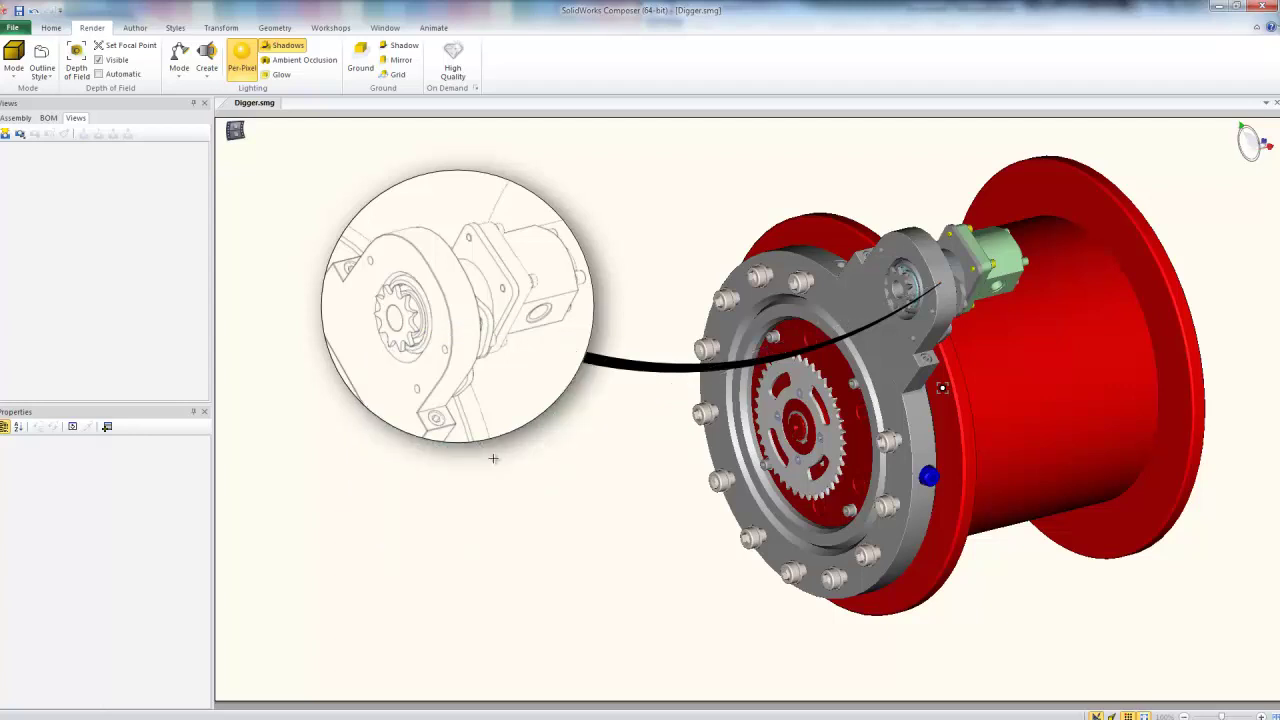